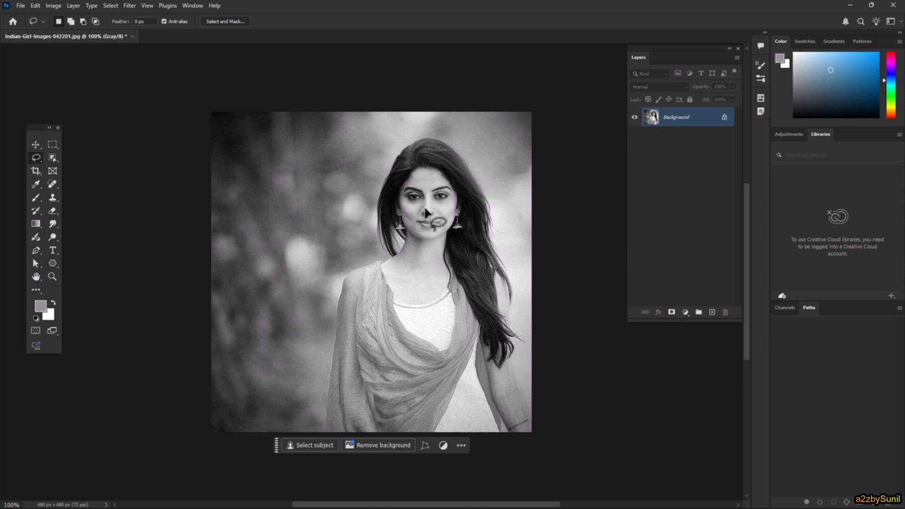
- Convert the portrait's image mode from Grayscale to RGB Color
left_click(53, 6)
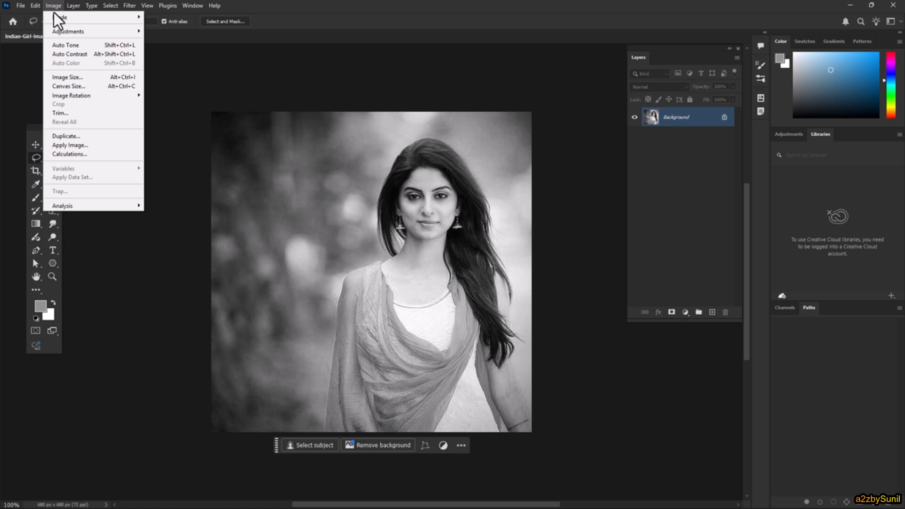
mouse_move(55, 17)
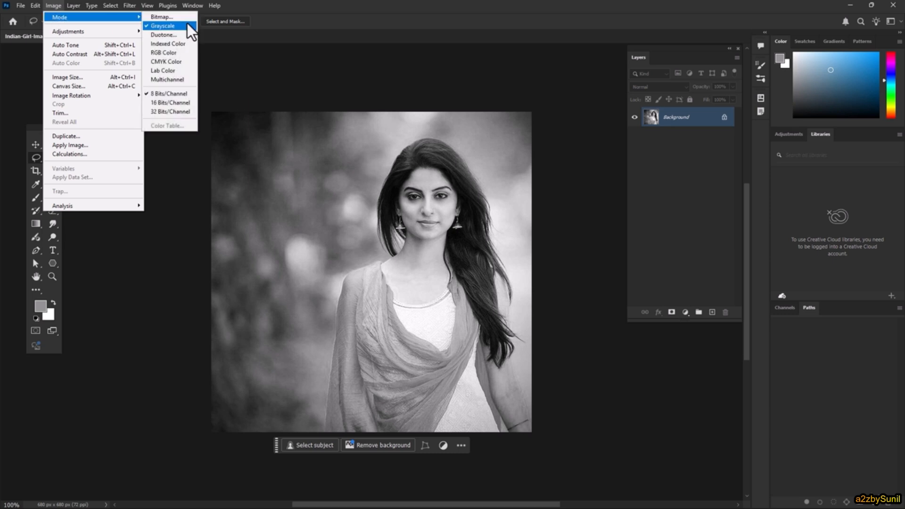
left_click(173, 53)
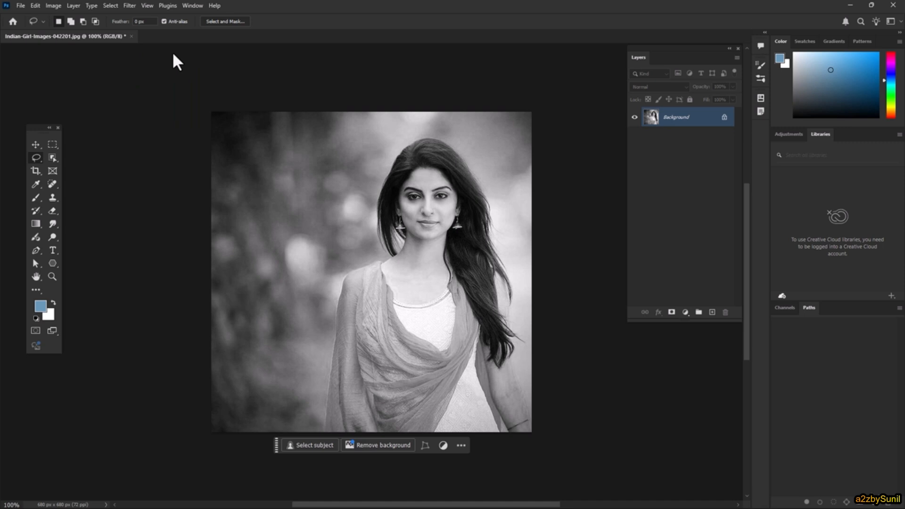
- Select the main drape of the woman's scarf with the Quick Selection Tool, leaving out the white top
scroll(447, 346, "up", 5)
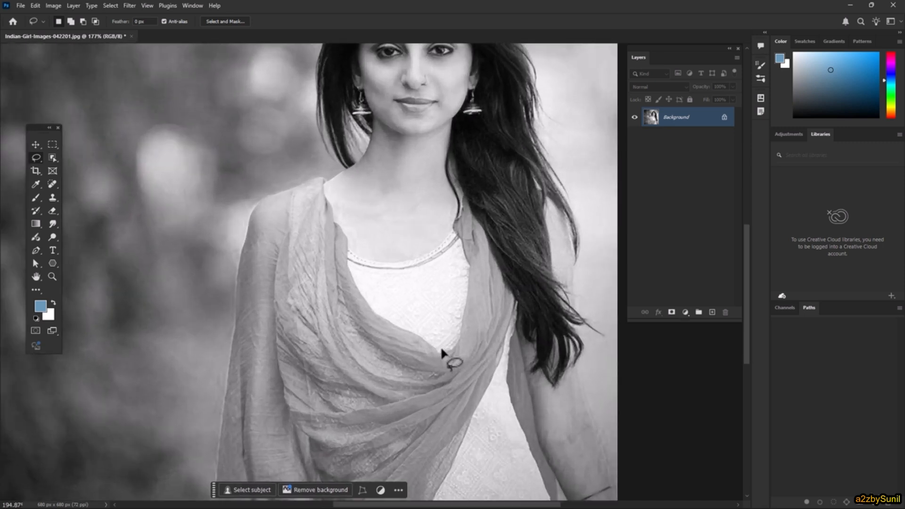
left_click_drag(440, 346, 430, 268)
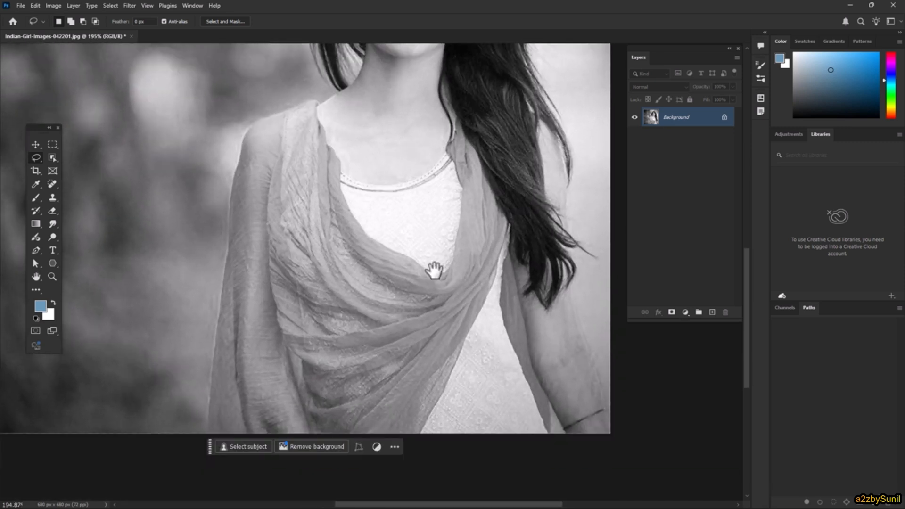
right_click(50, 158)
left_click(78, 166)
mouse_move(252, 155)
left_mouse_down()
mouse_move(263, 177)
mouse_move(269, 375)
mouse_move(249, 424)
mouse_move(309, 404)
mouse_move(372, 363)
mouse_move(398, 307)
left_mouse_up()
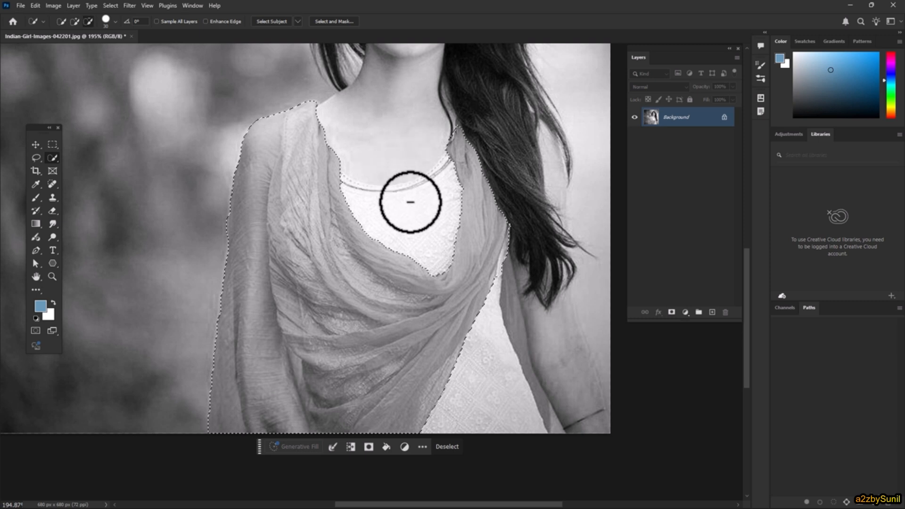
- Add the narrow strip of scarf beside the bare arm to the selection, using a smaller selection brush
right_click(513, 265)
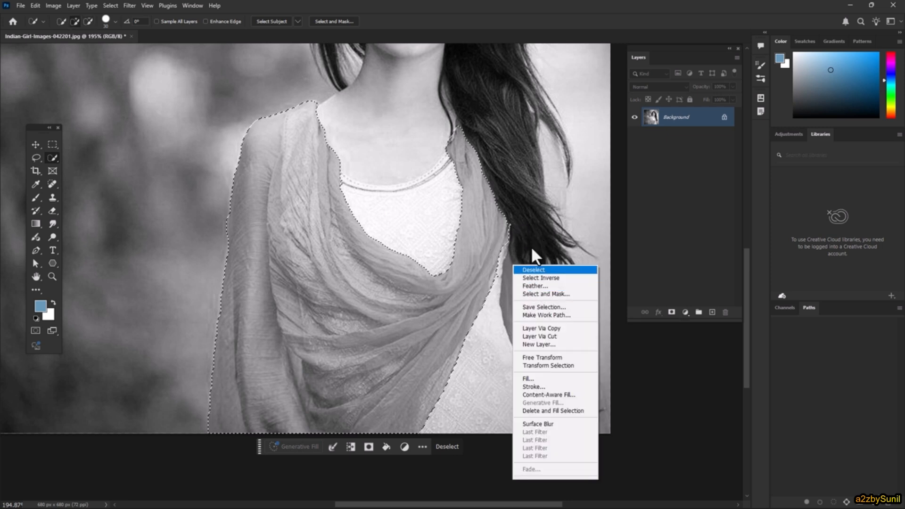
left_click(570, 121)
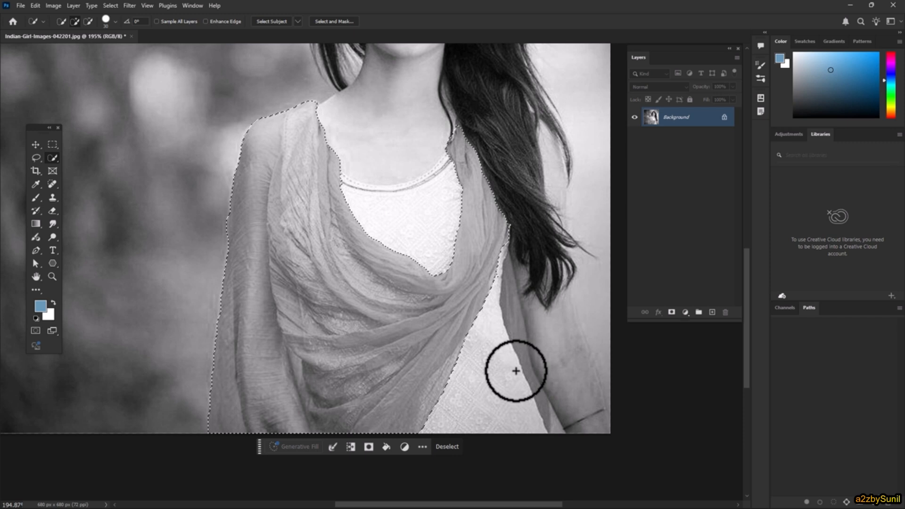
key("bracketleft")
key("bracketleft")
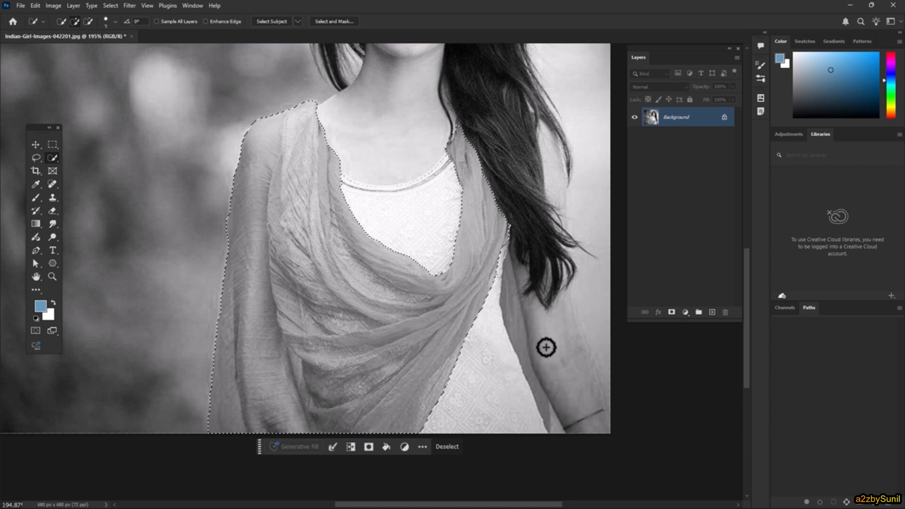
mouse_move(517, 311)
left_mouse_down()
mouse_move(509, 317)
mouse_move(542, 396)
mouse_move(505, 269)
mouse_move(511, 258)
mouse_move(522, 281)
mouse_move(518, 255)
left_mouse_up()
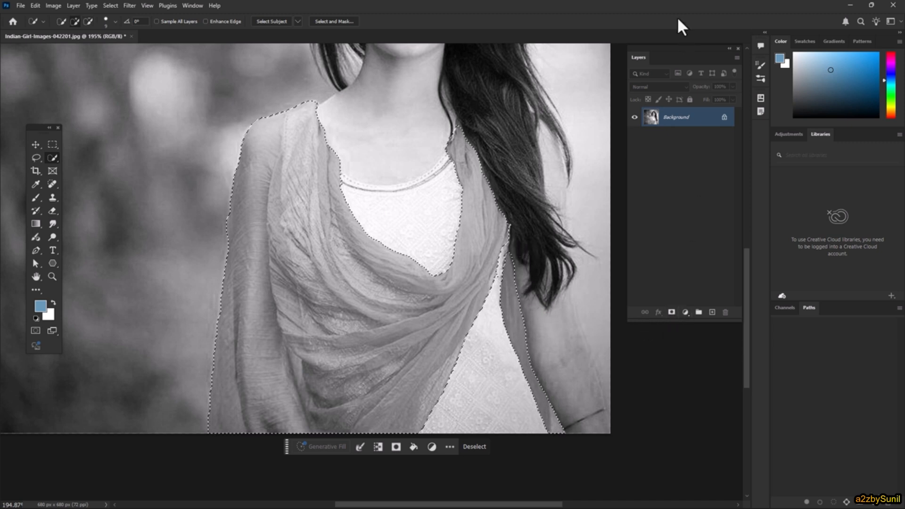
- Add a Color Balance adjustment layer for the scarf with midtones at Cyan-Red +100 and Magenta-Green -66
left_click(685, 312)
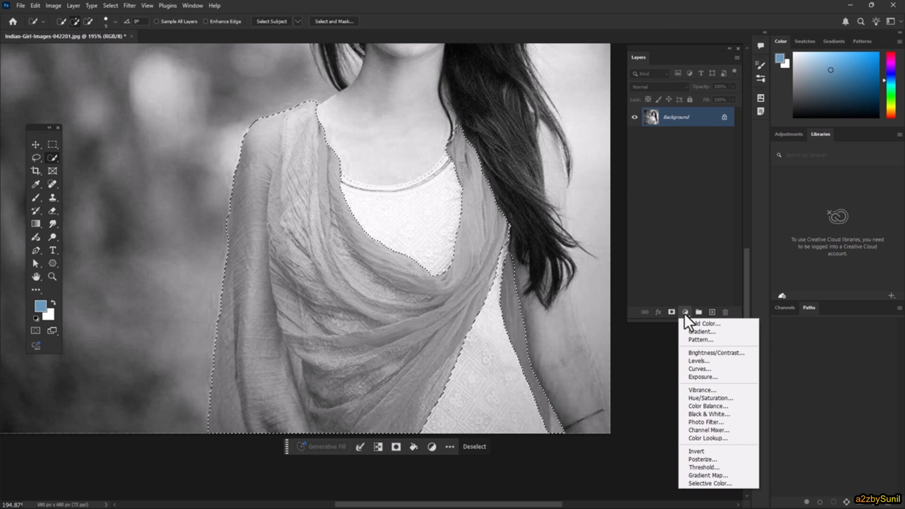
left_click(707, 405)
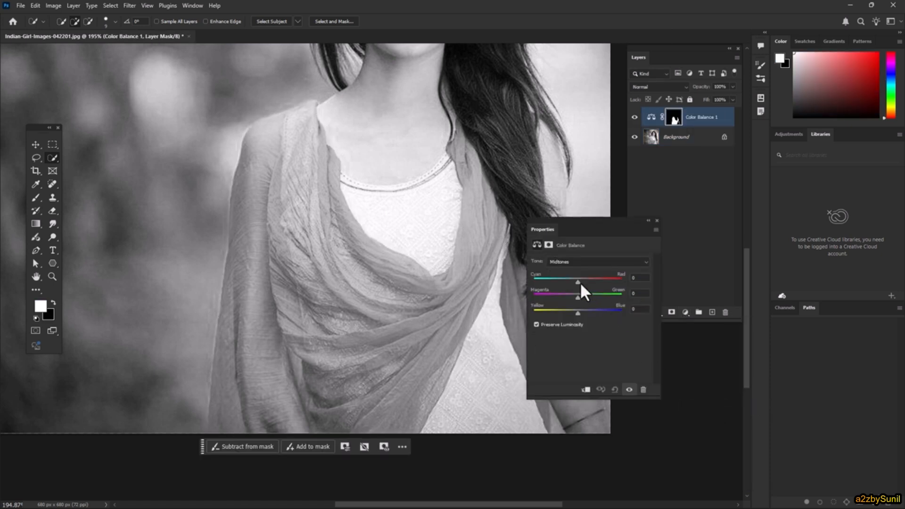
left_click_drag(580, 282, 609, 281)
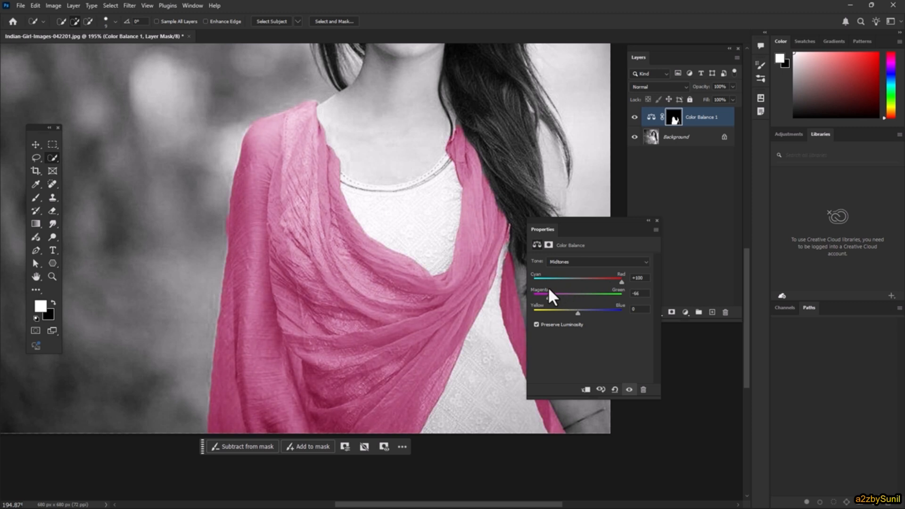
scroll(408, 292, "down", 5)
left_click_drag(418, 275, 380, 304)
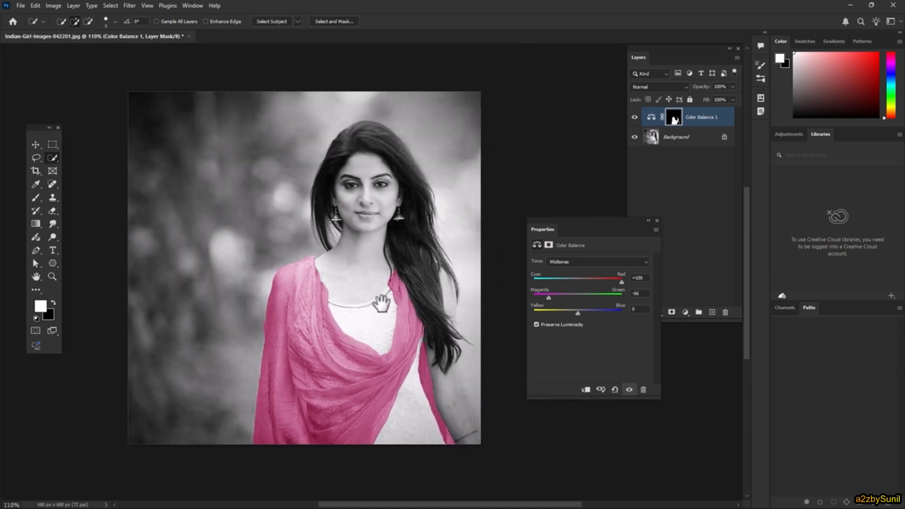
- Quick-select the upper lip and part of the lower lip on the Background layer
scroll(381, 304, "up", 4)
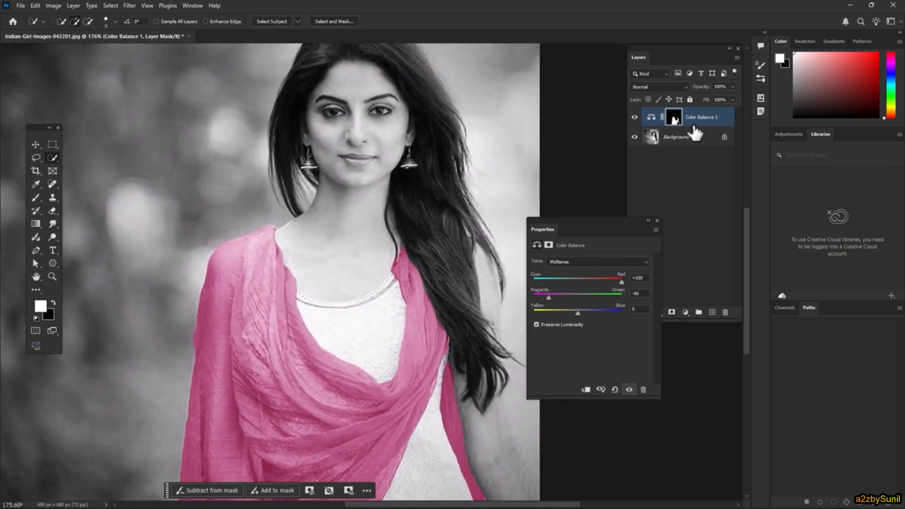
left_click(678, 138)
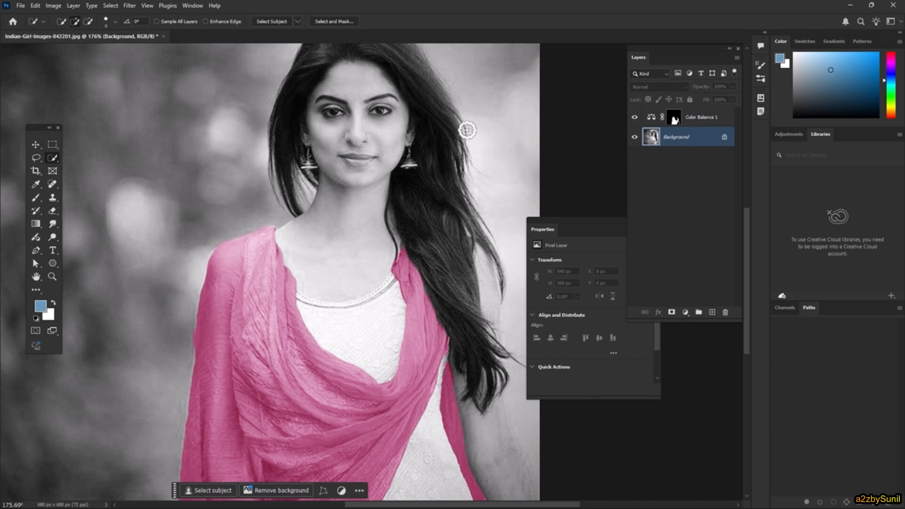
scroll(368, 118, "up", 8)
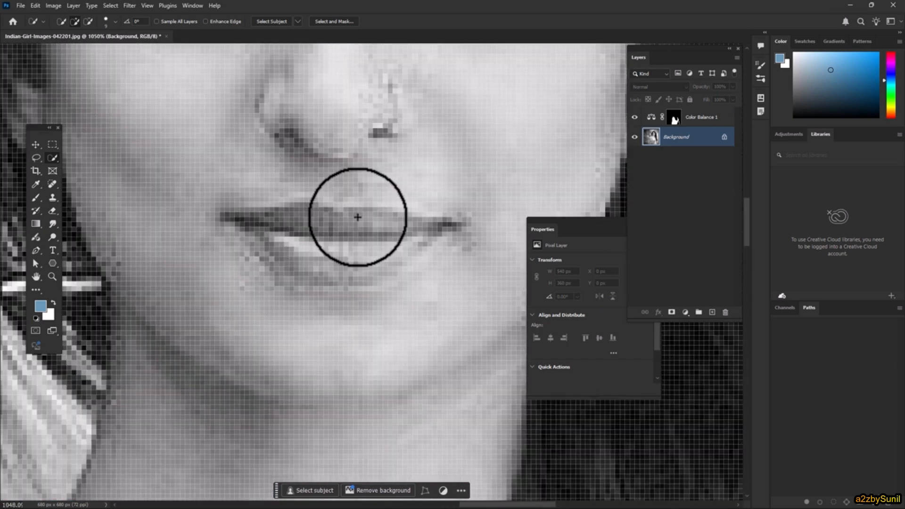
scroll(358, 217, "up", 2)
left_click_drag(359, 217, 339, 253)
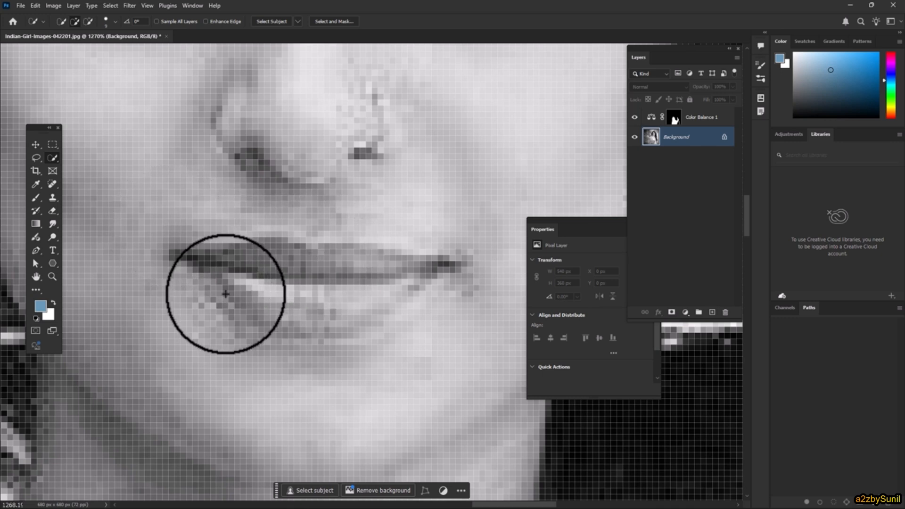
right_click(52, 159)
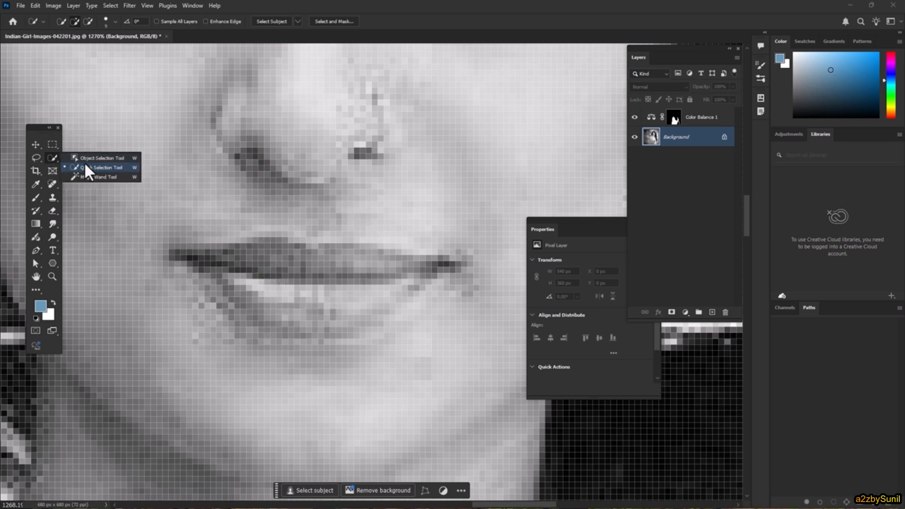
left_click(262, 279)
left_click(282, 277)
left_click(340, 282)
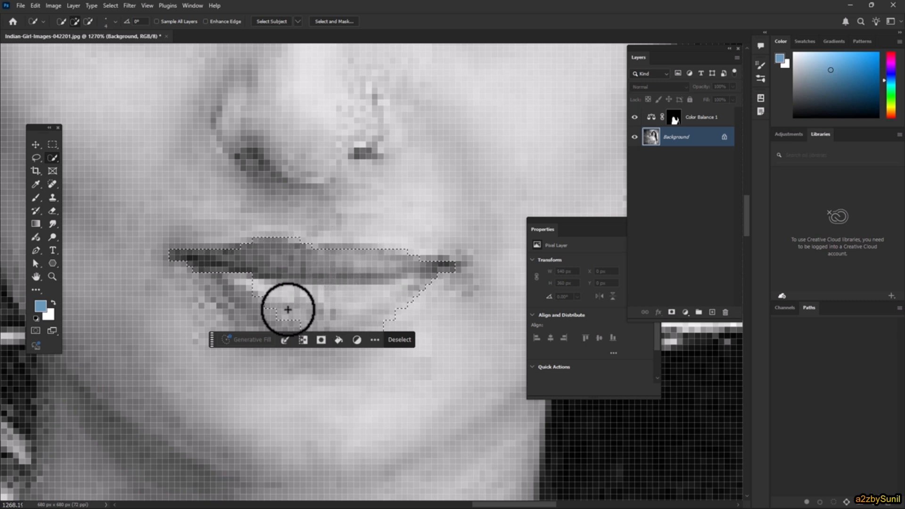
- Extend the selection across the whole lower lip and refine its edge to follow the lip outline
left_click_drag(287, 309, 231, 271)
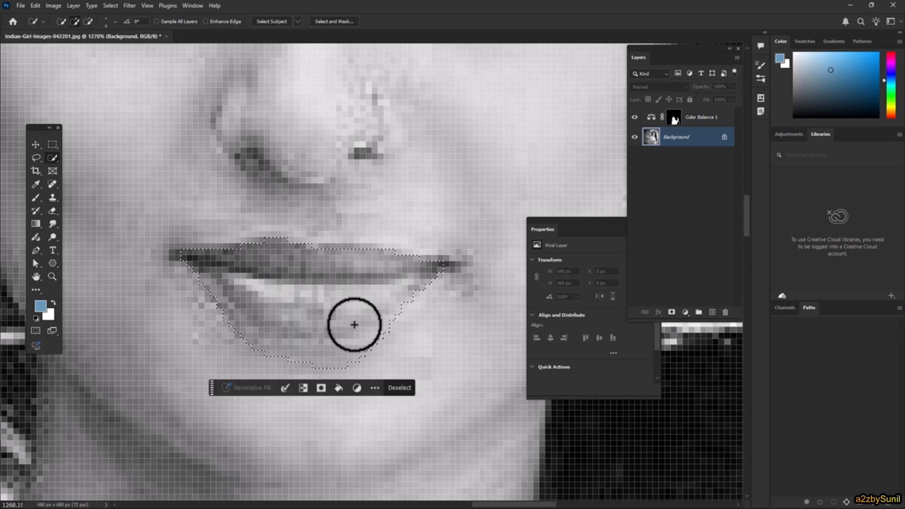
mouse_move(396, 324)
left_mouse_down()
mouse_move(365, 349)
mouse_move(259, 365)
mouse_move(196, 333)
left_mouse_up()
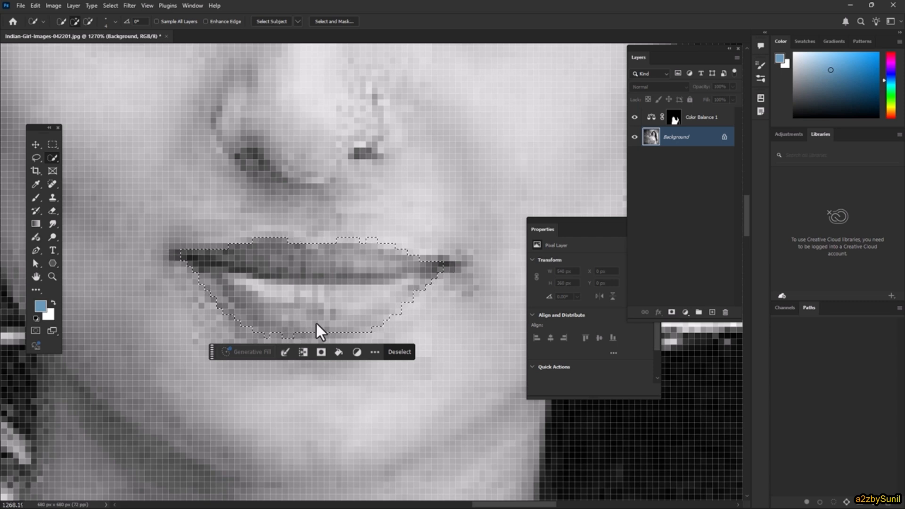
left_click_drag(357, 334, 338, 333)
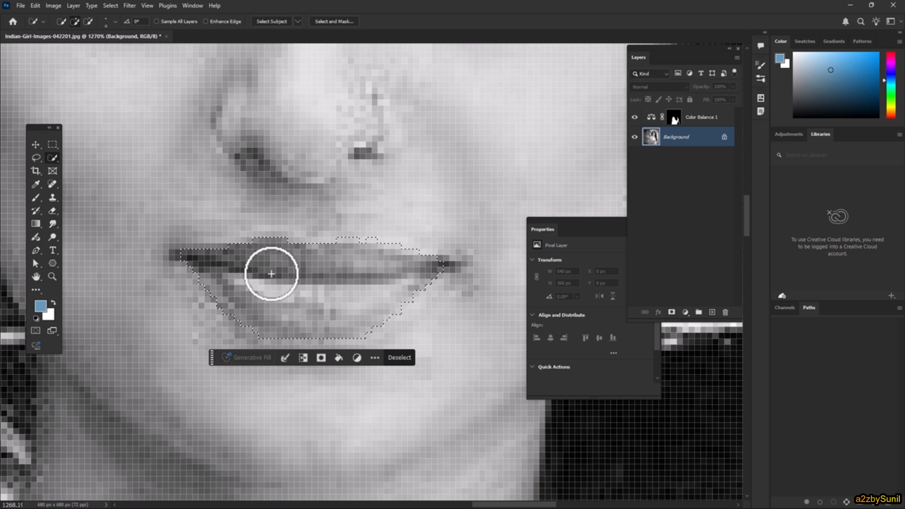
- Feather the lip selection by 3 pixels
right_click(324, 284)
left_click(361, 304)
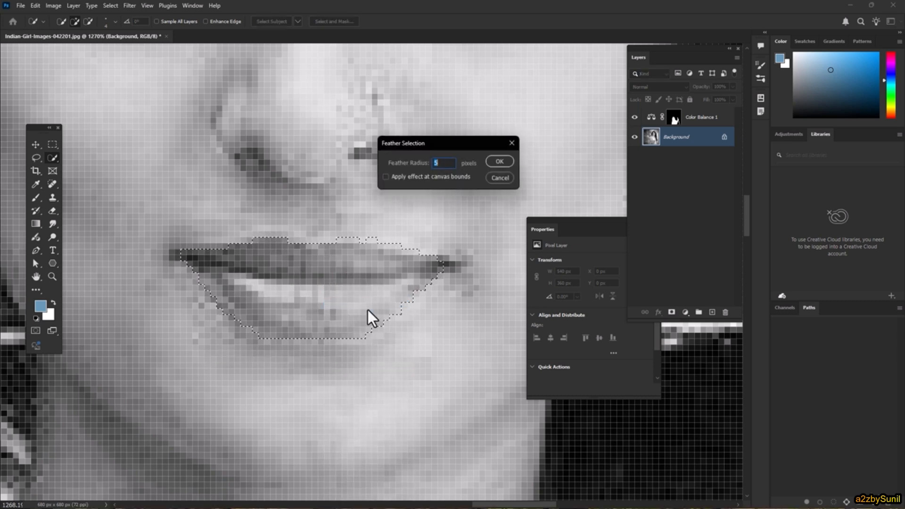
type("3")
key("Return")
- Add a Color Balance adjustment layer for the lips with midtones at Cyan-Red +100, Magenta-Green -84 and Yellow-Blue -100
scroll(370, 316, "down", 5)
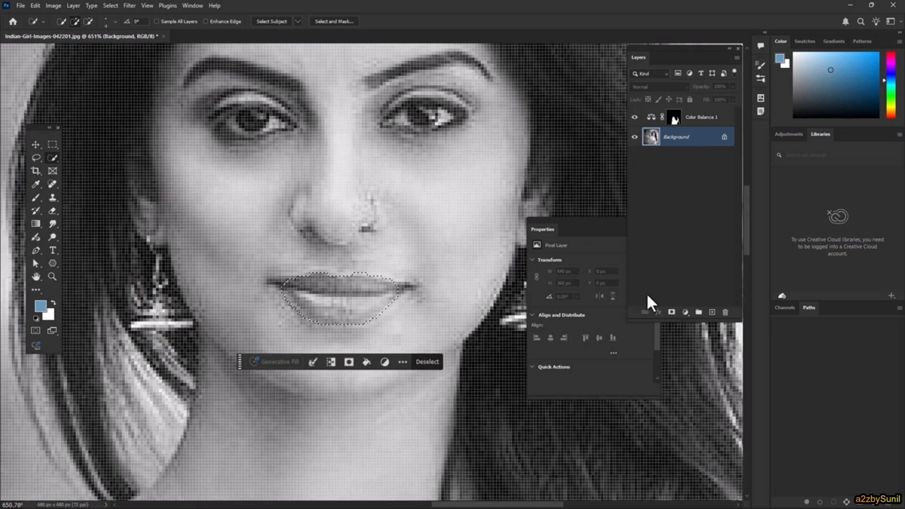
left_click(685, 312)
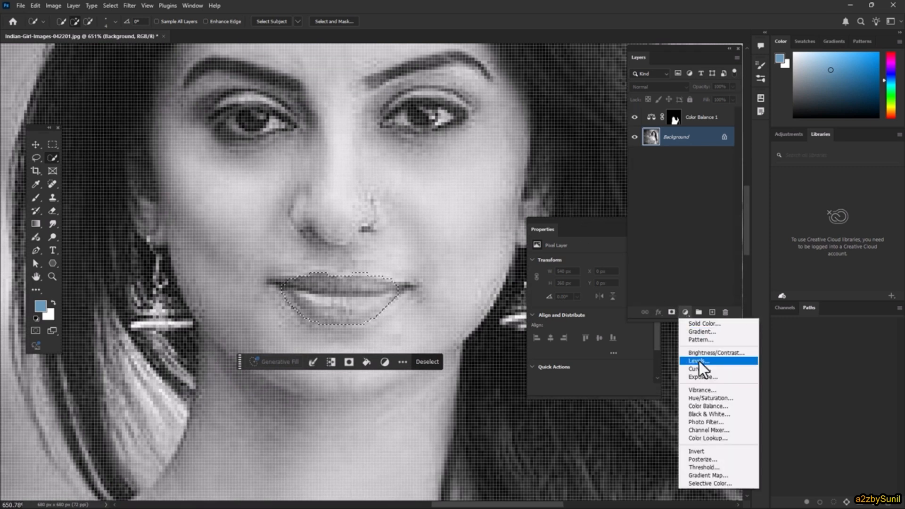
left_click(708, 406)
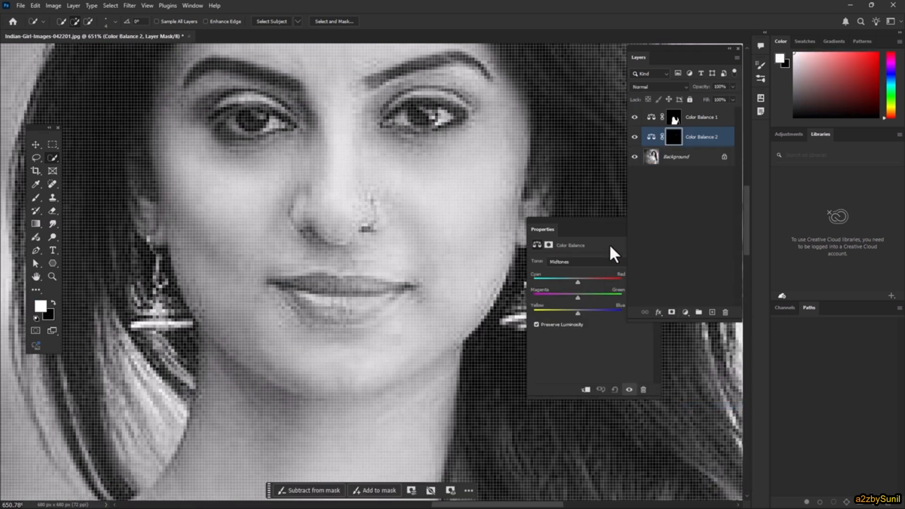
left_click(592, 228)
left_click_drag(581, 283, 534, 313)
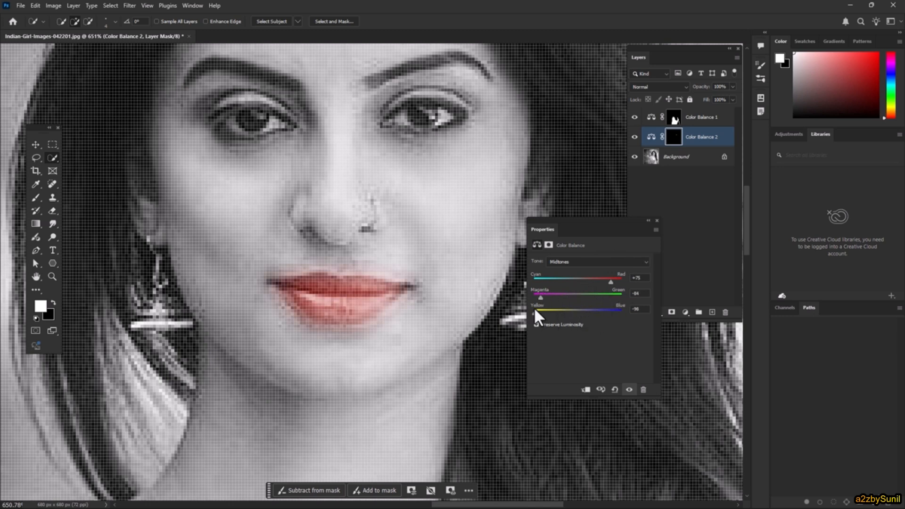
left_click_drag(610, 281, 634, 291)
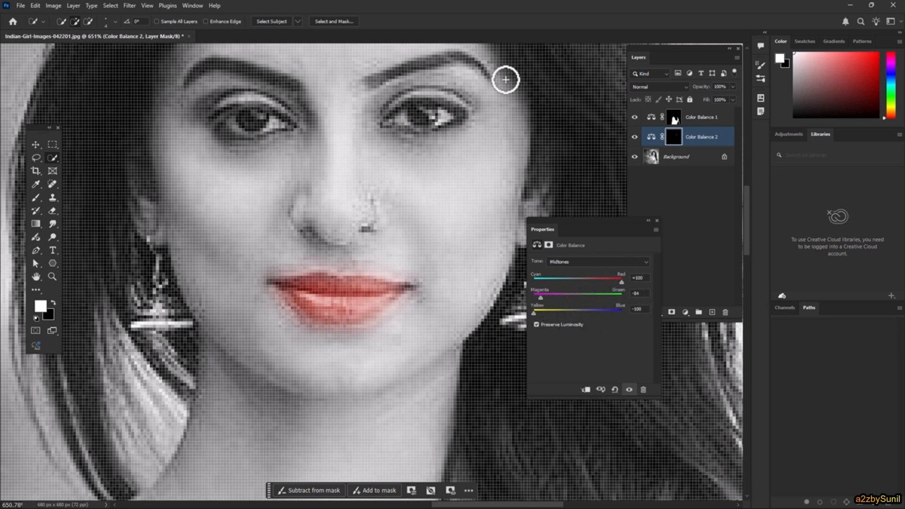
scroll(192, 255, "down", 5)
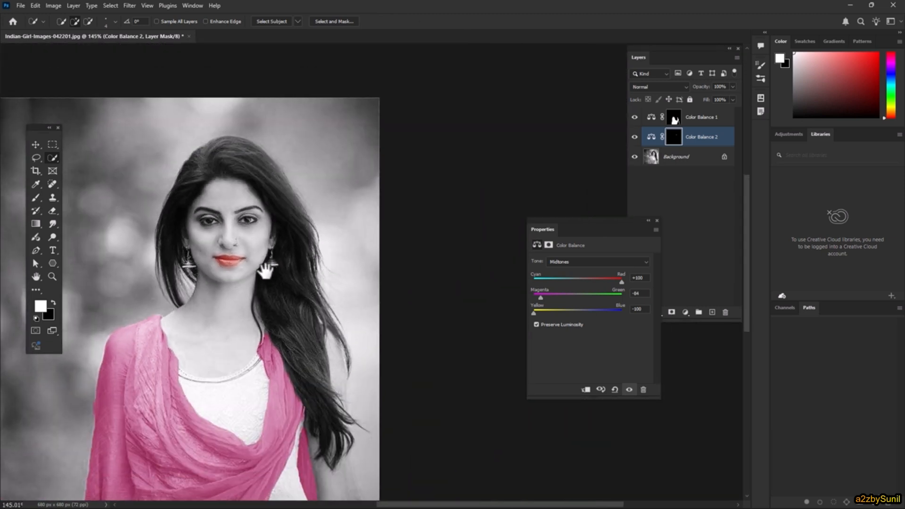
left_click_drag(248, 289, 304, 202)
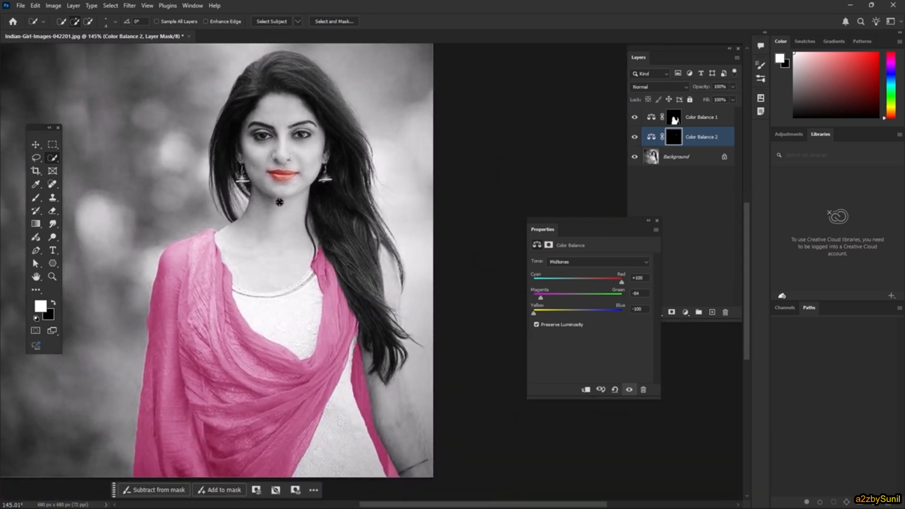
- Select the woman's face, neck and upper chest skin on the Background layer with a larger Quick Selection brush
left_click(693, 159)
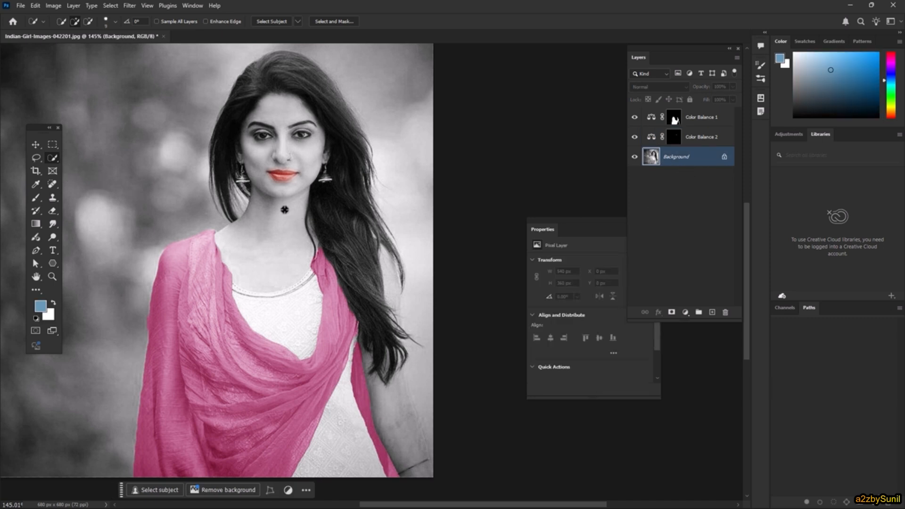
key("bracketright")
mouse_move(278, 238)
left_mouse_down()
mouse_move(268, 240)
mouse_move(277, 118)
left_mouse_up()
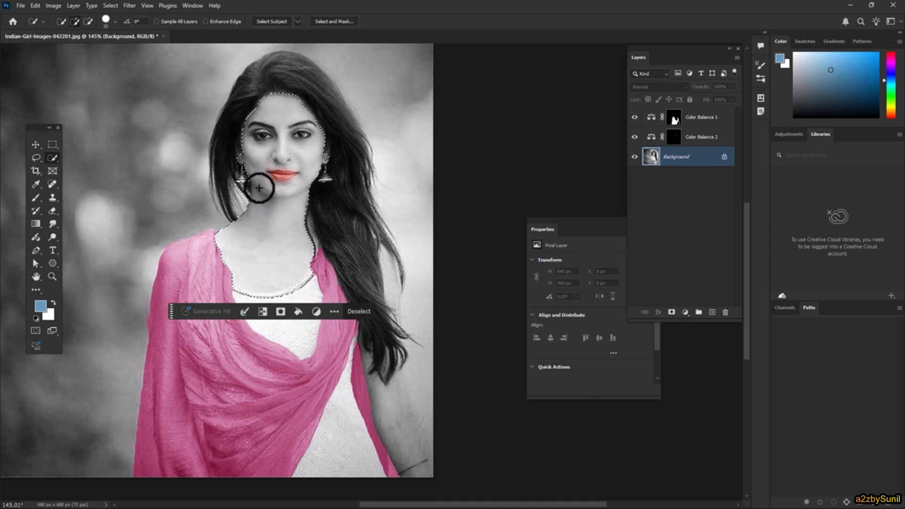
- Open the color portrait photo of the blonde woman as a separate document
key("ctrl+o")
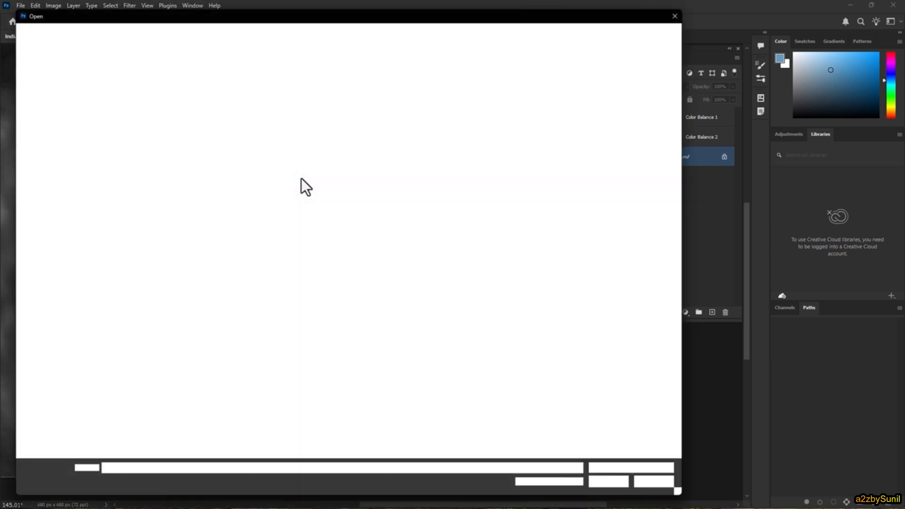
double_click(660, 89)
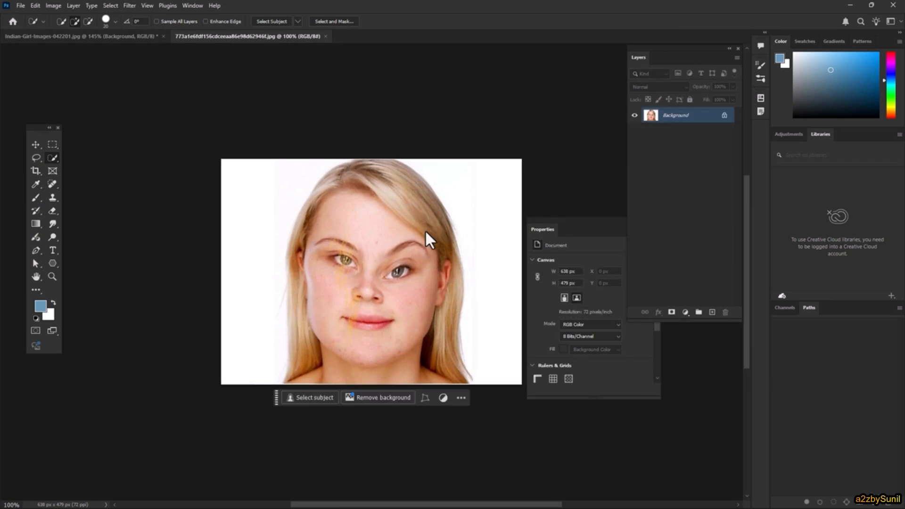
- Arrange the color reference portrait and the black-and-white portrait side by side in a 2-up vertical layout
left_click(195, 4)
mouse_move(203, 16)
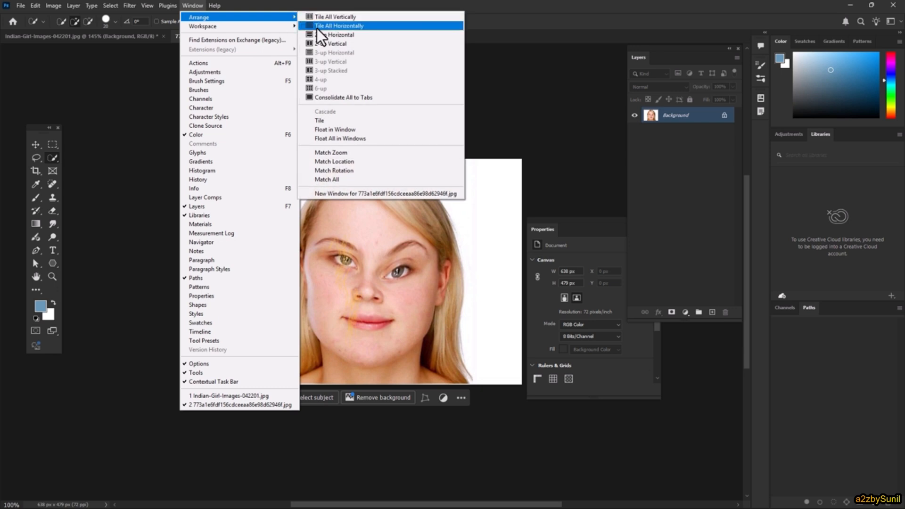
left_click(327, 43)
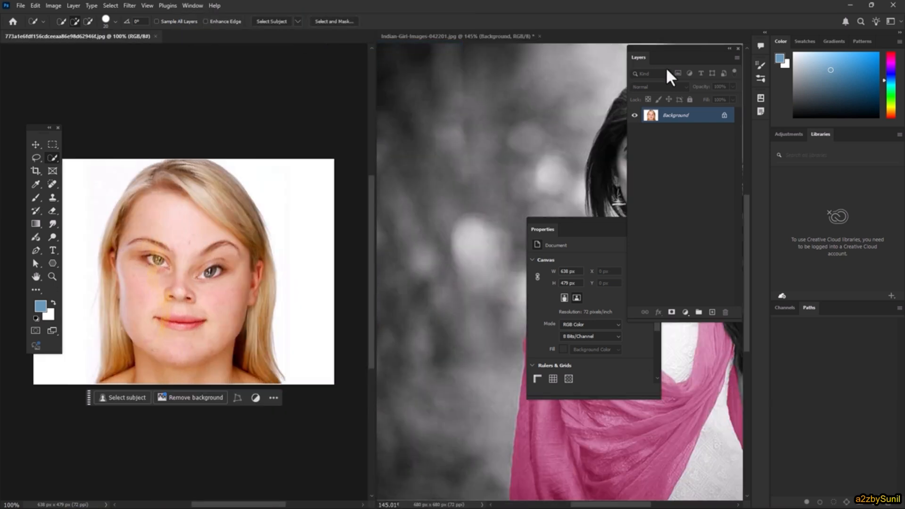
- Close the floating Properties panel and dock the Layers panel below the Color panel to uncover the black-and-white portrait
left_click(596, 229)
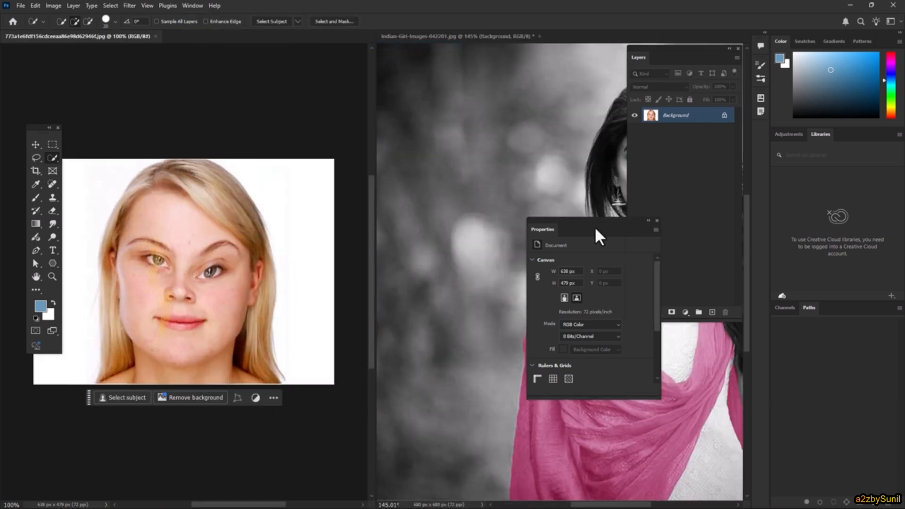
left_click(657, 220)
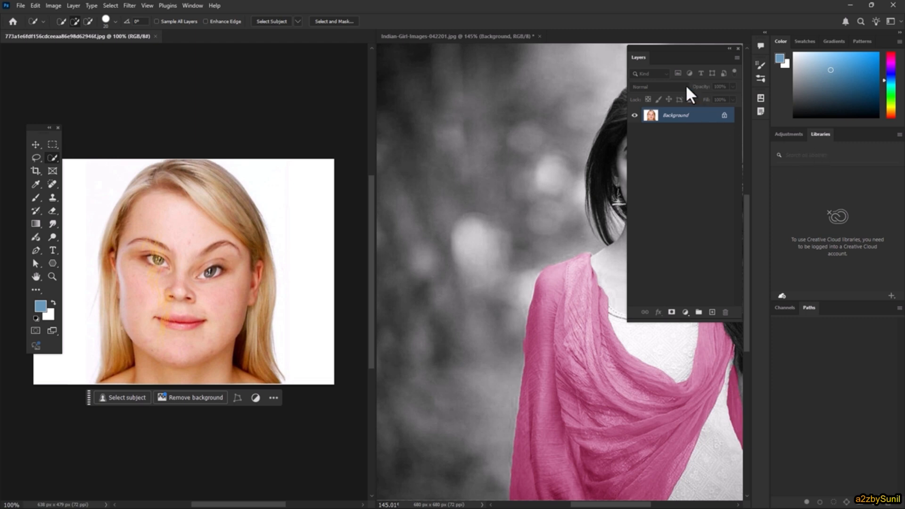
left_click_drag(683, 49, 801, 132)
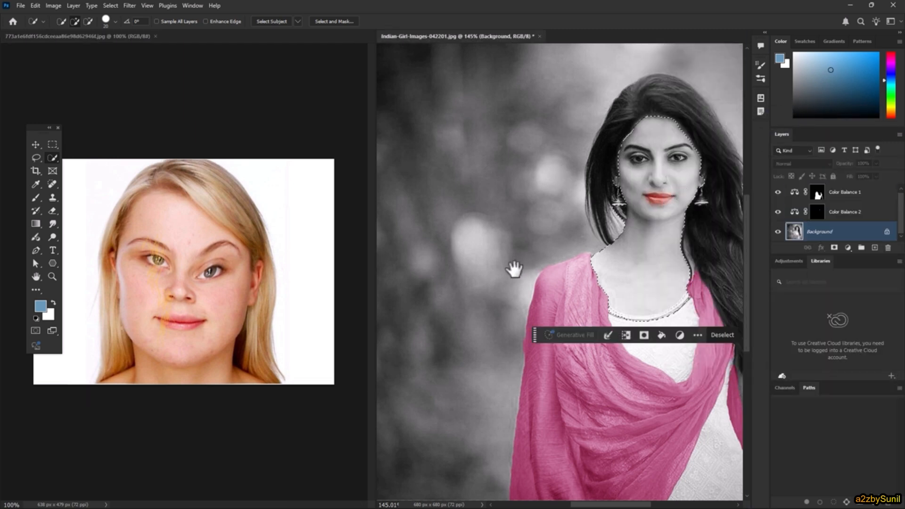
- Add the woman's bare arm beside the scarf to the skin selection in the black-and-white portrait
scroll(513, 269, "down", 2)
mouse_move(530, 237)
left_mouse_down()
mouse_move(508, 257)
mouse_move(505, 286)
left_mouse_up()
mouse_move(593, 459)
left_mouse_down()
mouse_move(624, 475)
mouse_move(618, 491)
left_mouse_up()
left_click_drag(578, 441, 587, 498)
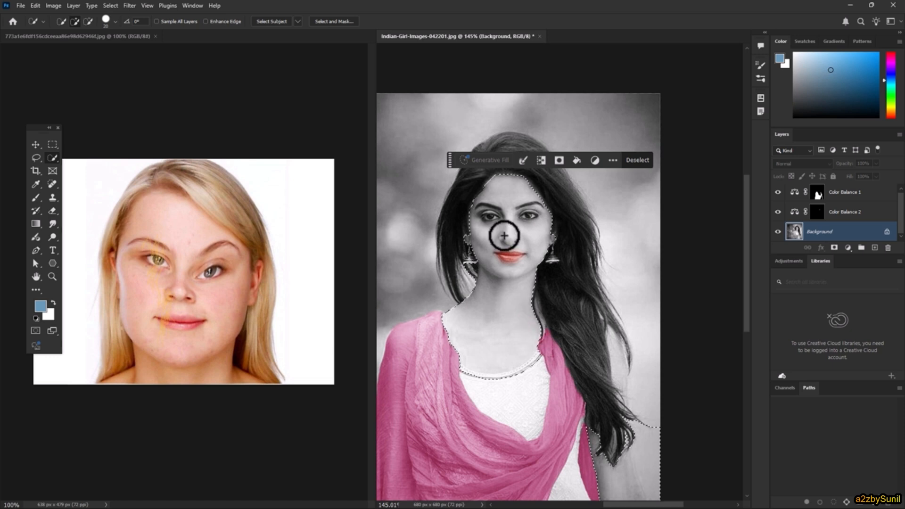
- Subtract the lips, eyebrows and eyes from the skin selection with a smaller Quick Selection brush
scroll(507, 216, "up", 6)
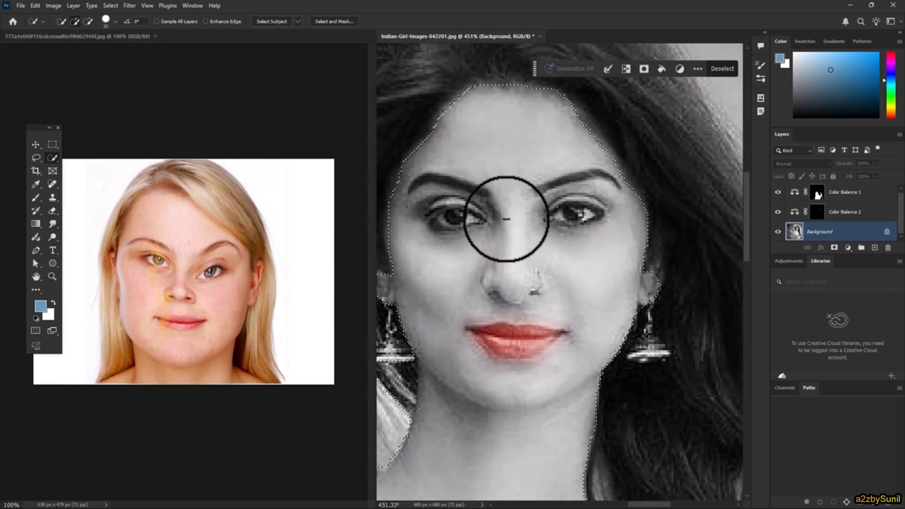
key("bracketleft")
key("bracketleft")
key("bracketleft")
key("bracketleft")
key("bracketleft")
key("bracketleft")
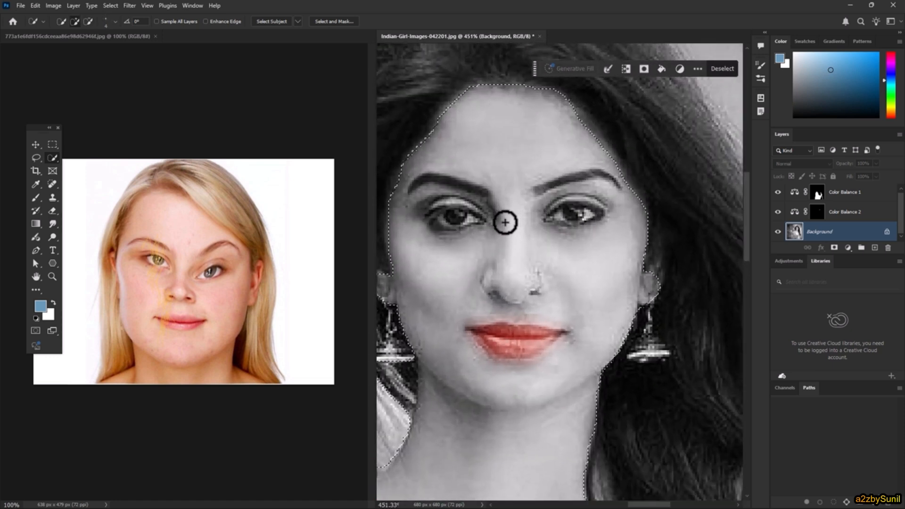
key("alt")
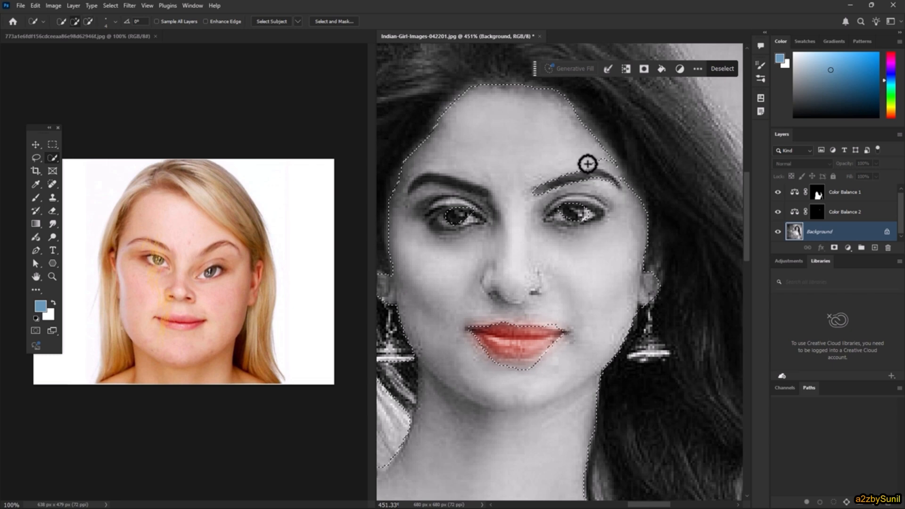
key("alt")
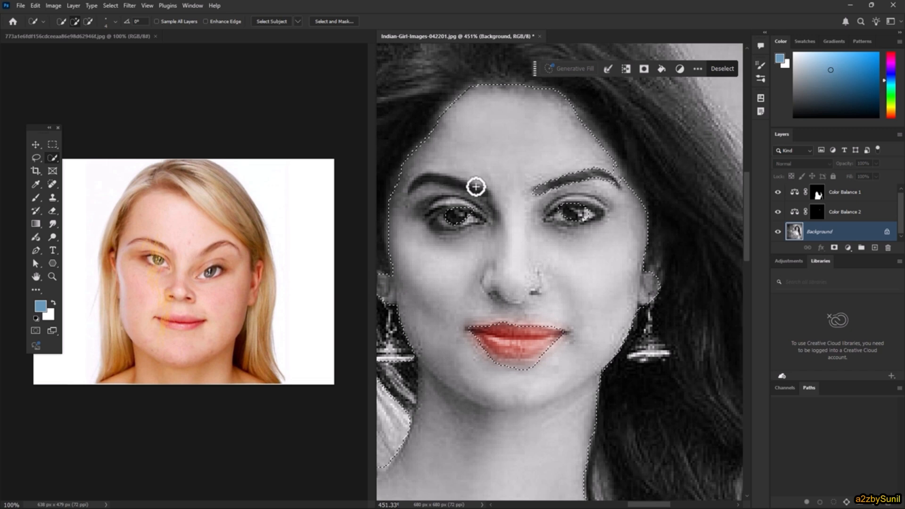
key("alt")
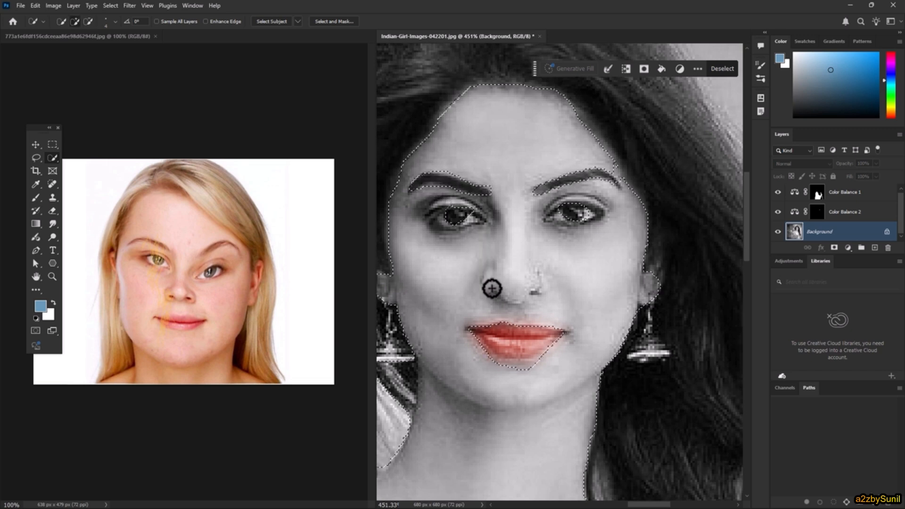
- Feather the skin selection
scroll(492, 288, "down", 2)
right_click(469, 220)
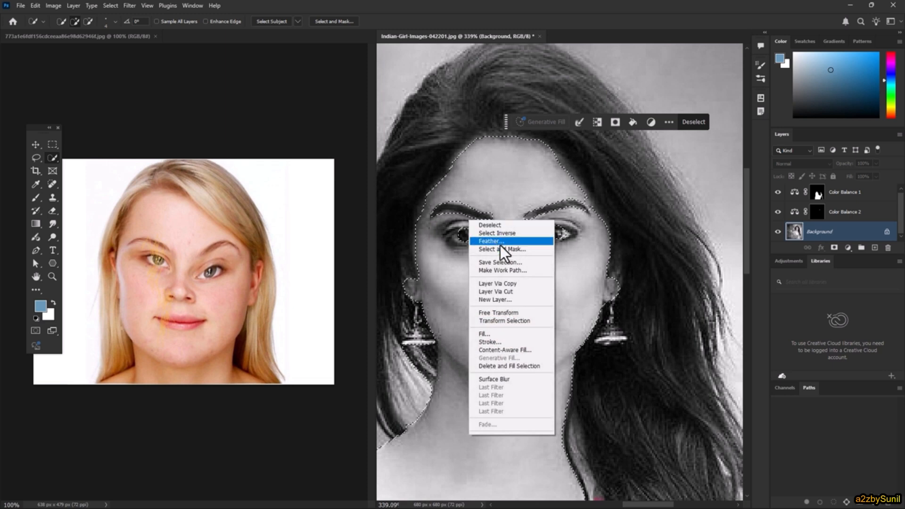
left_click(489, 241)
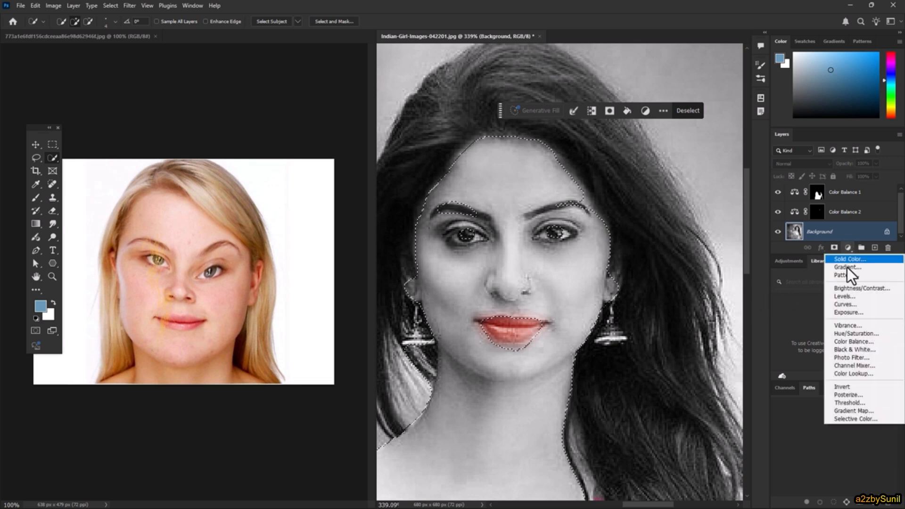
- Add a Color Balance adjustment layer for the selected skin and move its settings clear of the face
left_click(849, 343)
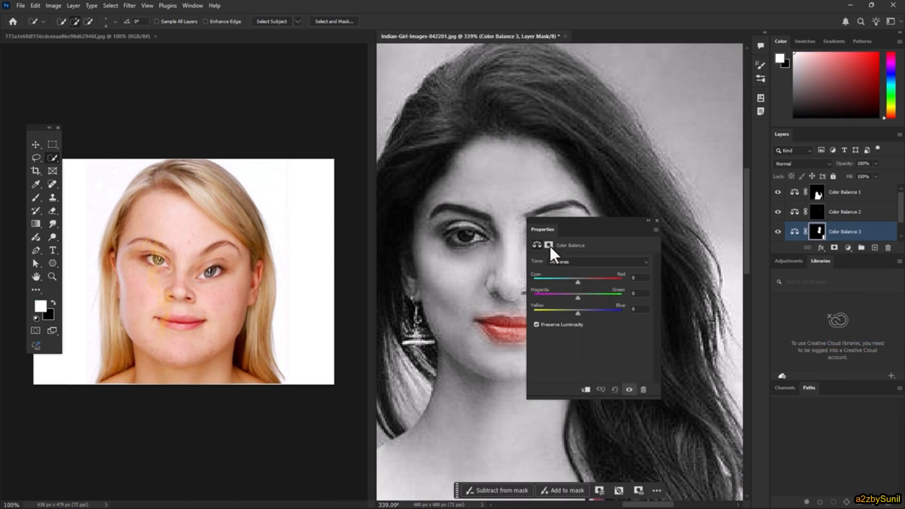
left_click_drag(590, 220, 759, 189)
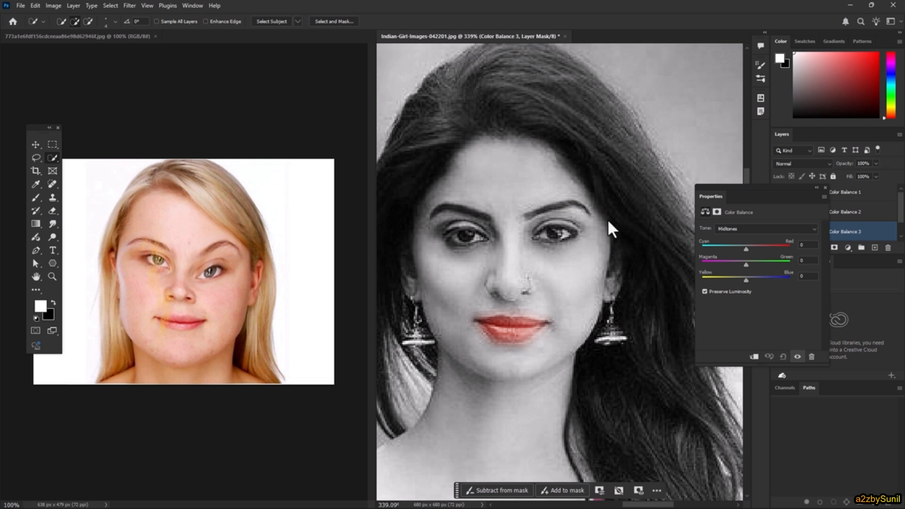
scroll(632, 243, "down", 5)
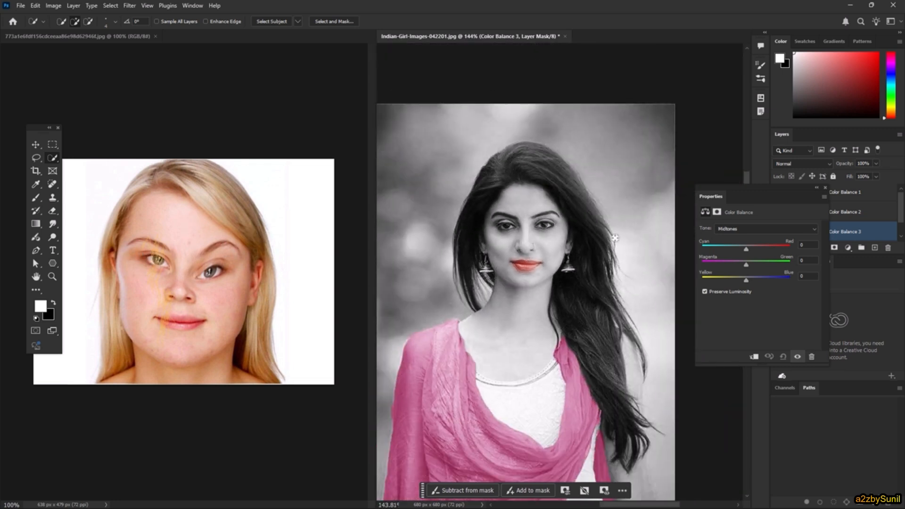
- Set the skin layer's Color Balance midtones to Cyan-Red +47, Magenta-Green -12 and Yellow-Blue -36, matching the reference portrait's skin
left_click_drag(746, 249, 751, 266)
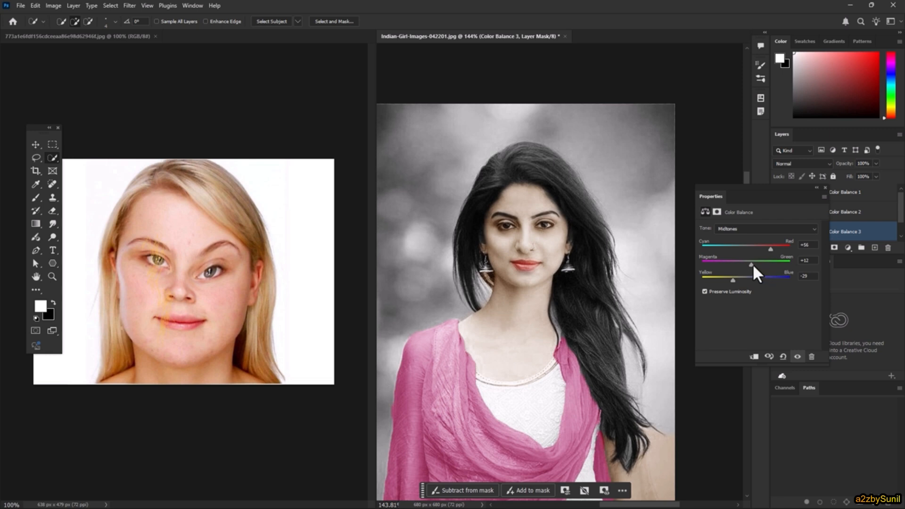
left_click_drag(751, 265, 745, 263)
left_click_drag(737, 264, 749, 264)
left_click_drag(767, 248, 765, 248)
scroll(573, 320, "down", 3)
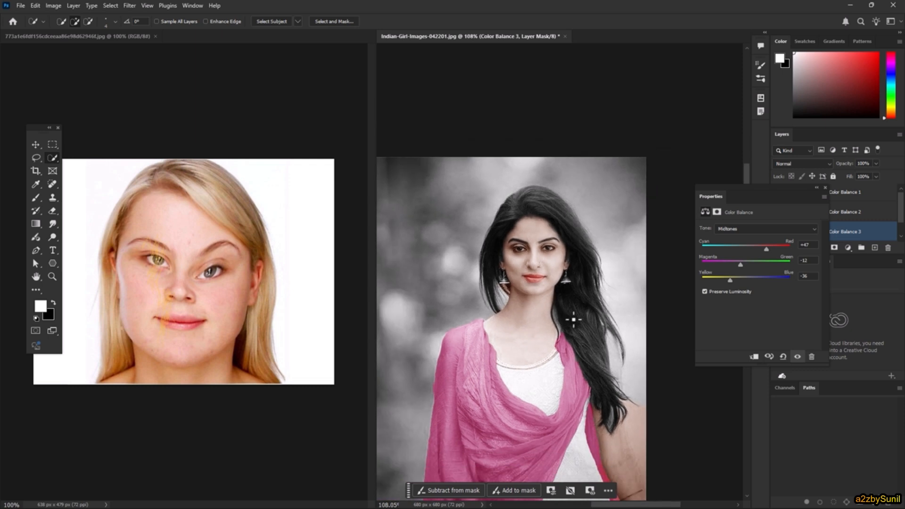
scroll(573, 320, "up", 2)
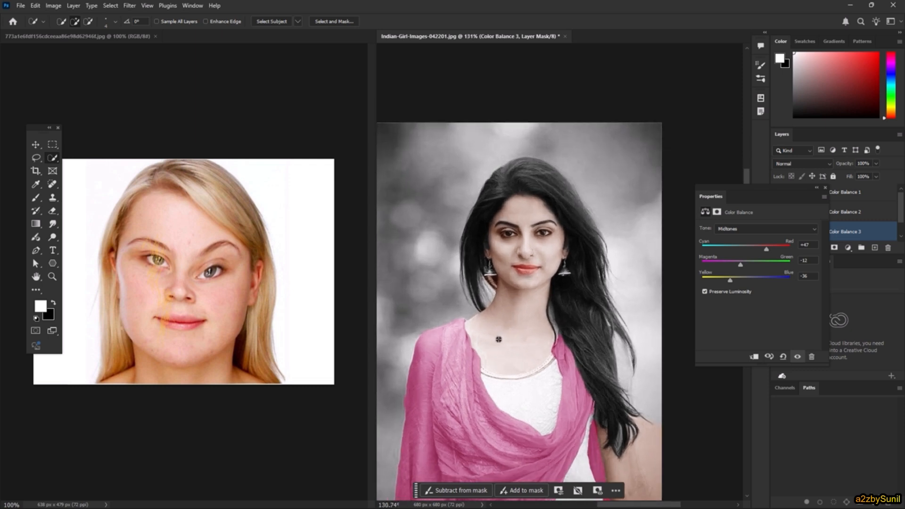
mouse_move(517, 330)
left_mouse_down()
mouse_move(530, 265)
mouse_move(537, 289)
left_mouse_up()
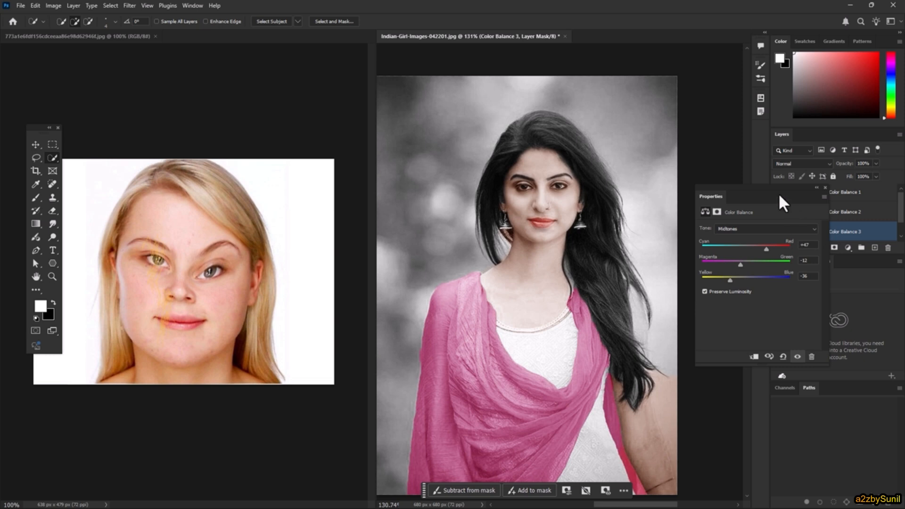
left_click_drag(779, 195, 586, 213)
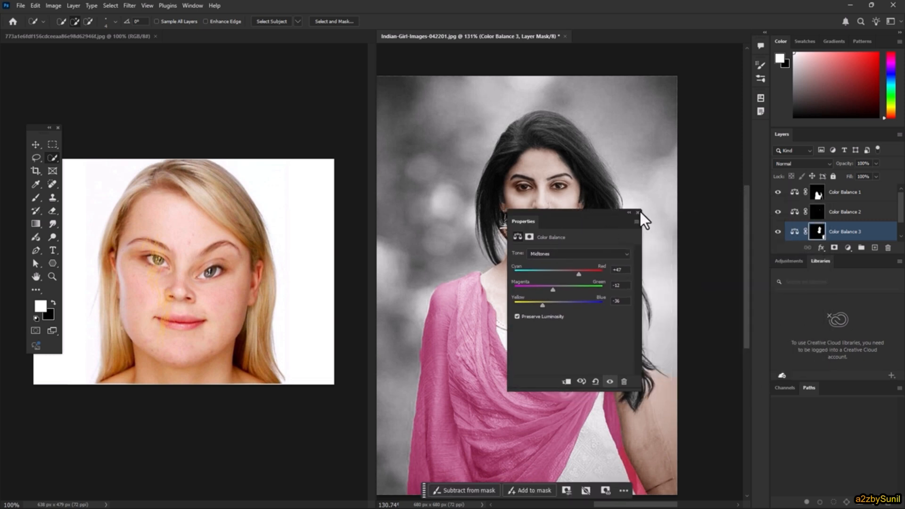